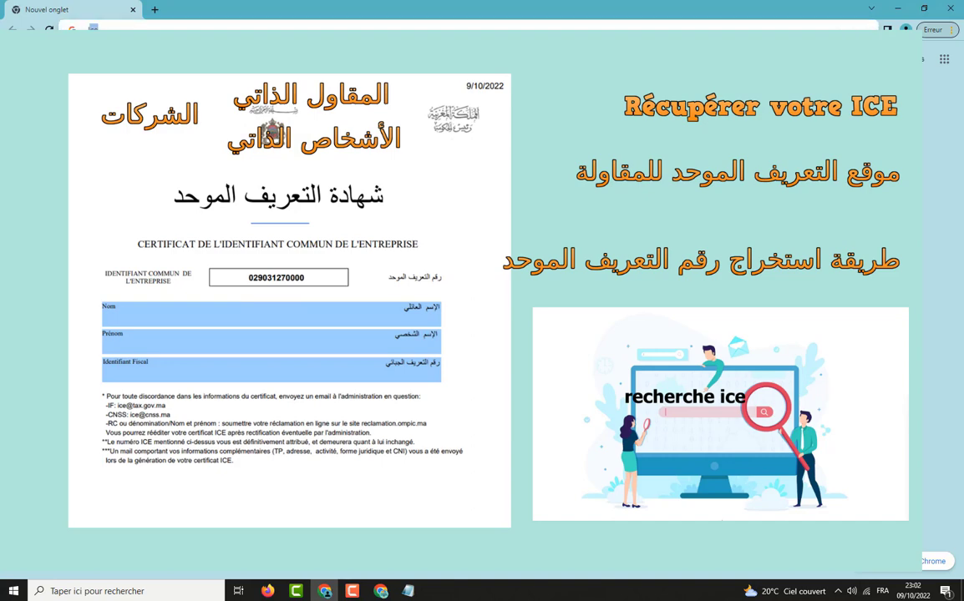
# Search Google for "ice", open ice.gov.ma and go to the 'Récupérer votre ICE' search form.
pyautogui.press('Return')
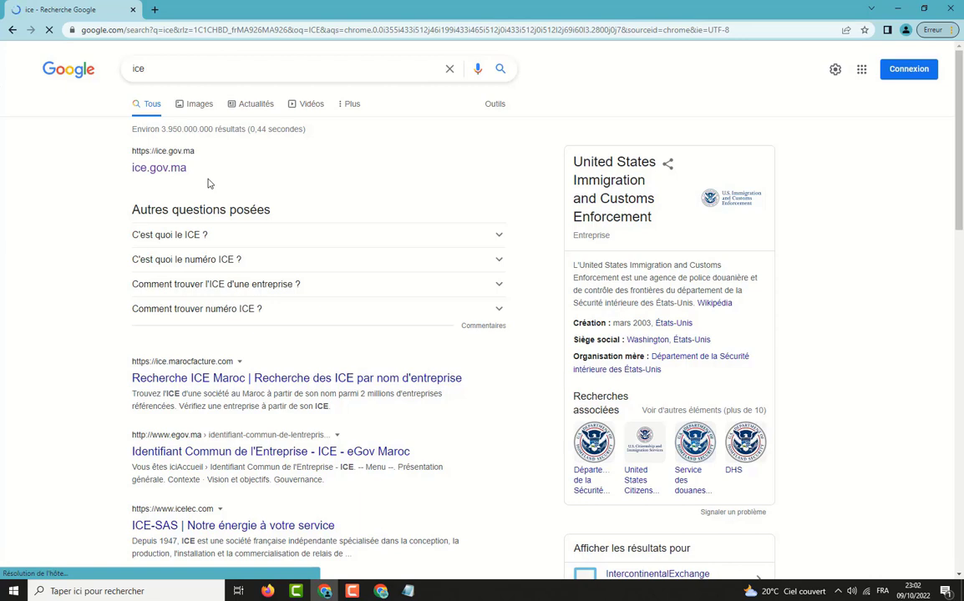
pyautogui.click(164, 173)
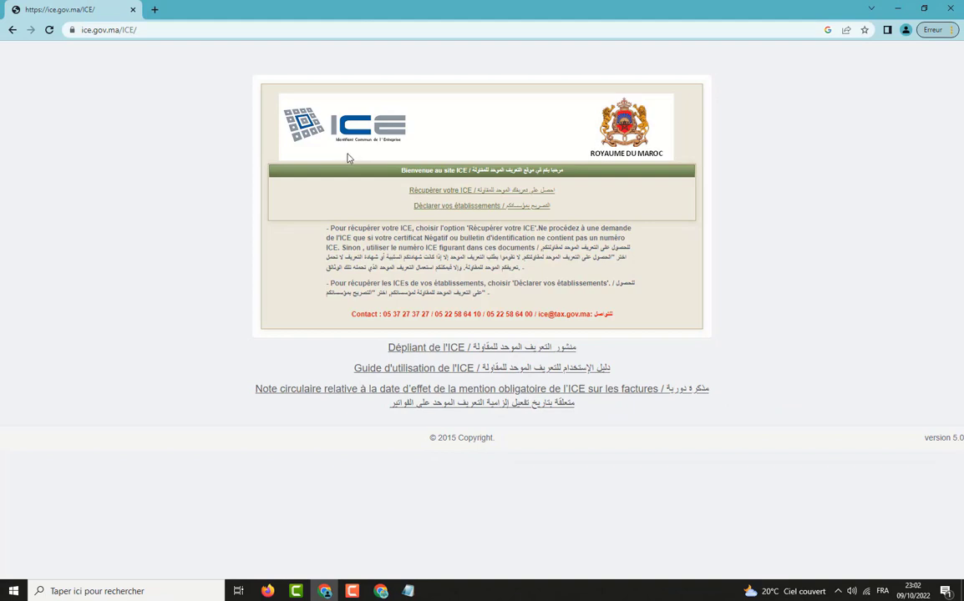
pyautogui.click(431, 191)
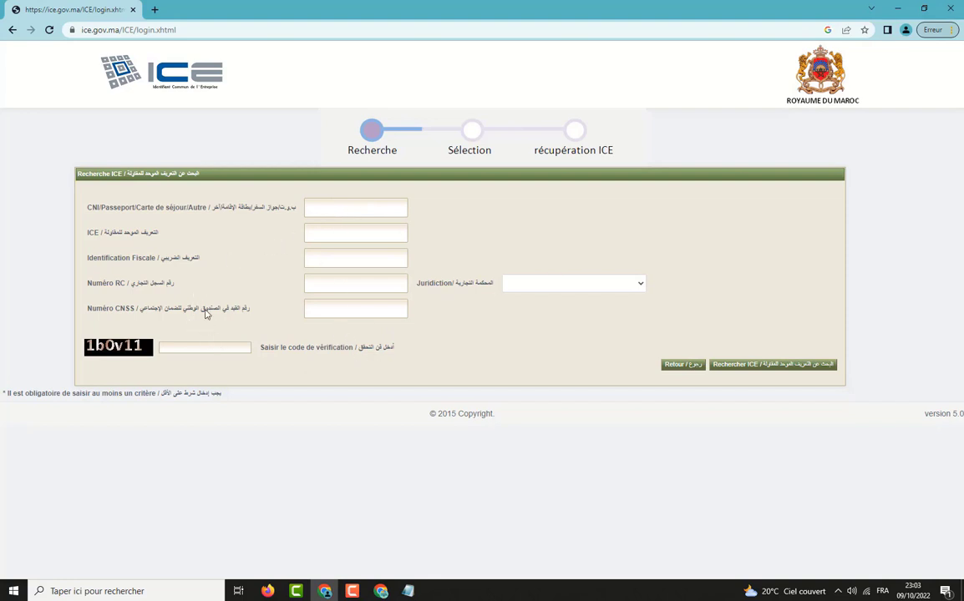
# Examine the Identification Fiscale and Numéro RC criteria and the list of Juridiction options on the ICE search form.
pyautogui.click(310, 259)
pyautogui.click(310, 284)
pyautogui.click(640, 285)
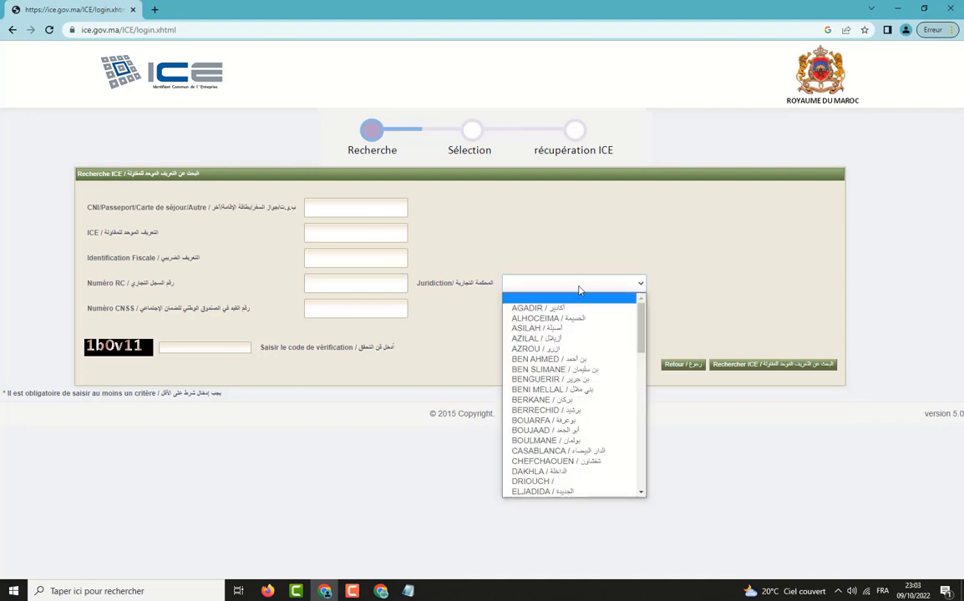
pyautogui.click(490, 310)
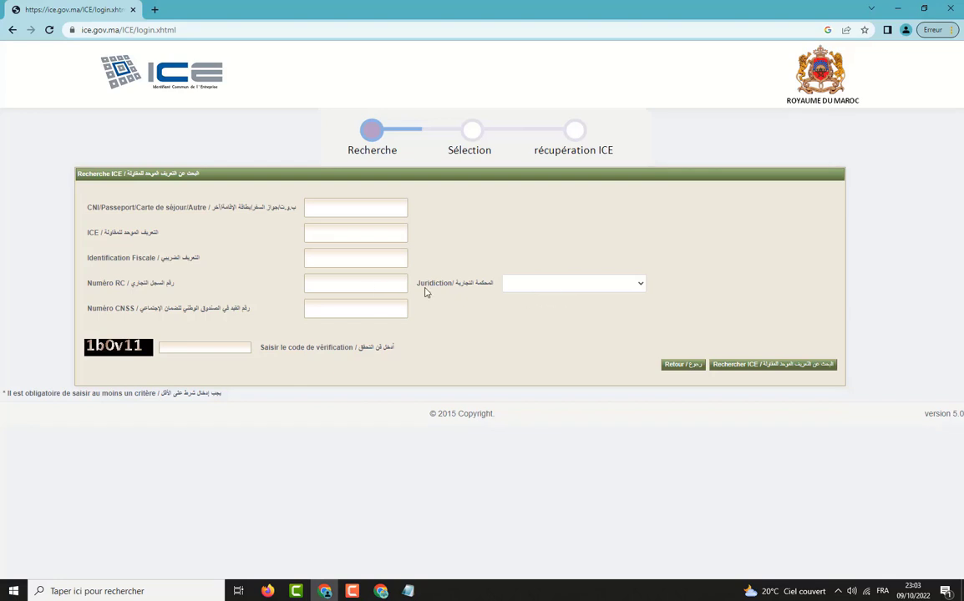
pyautogui.click(594, 284)
pyautogui.click(481, 320)
# Switch to Notepad, copy the tax identification number from the ice note and minimize the note.
pyautogui.click(408, 592)
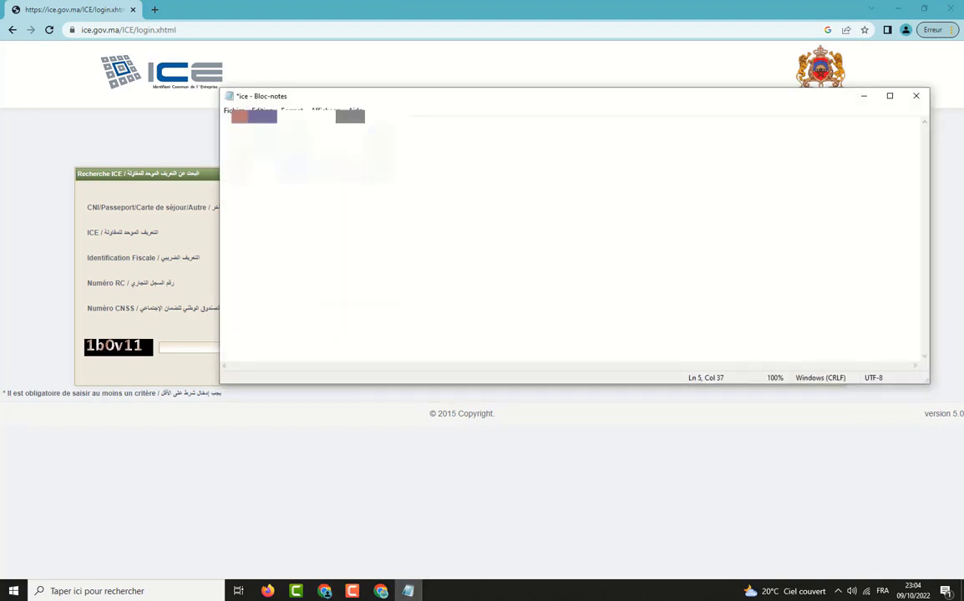
pyautogui.click(379, 140)
pyautogui.rightClick(399, 135)
pyautogui.click(438, 177)
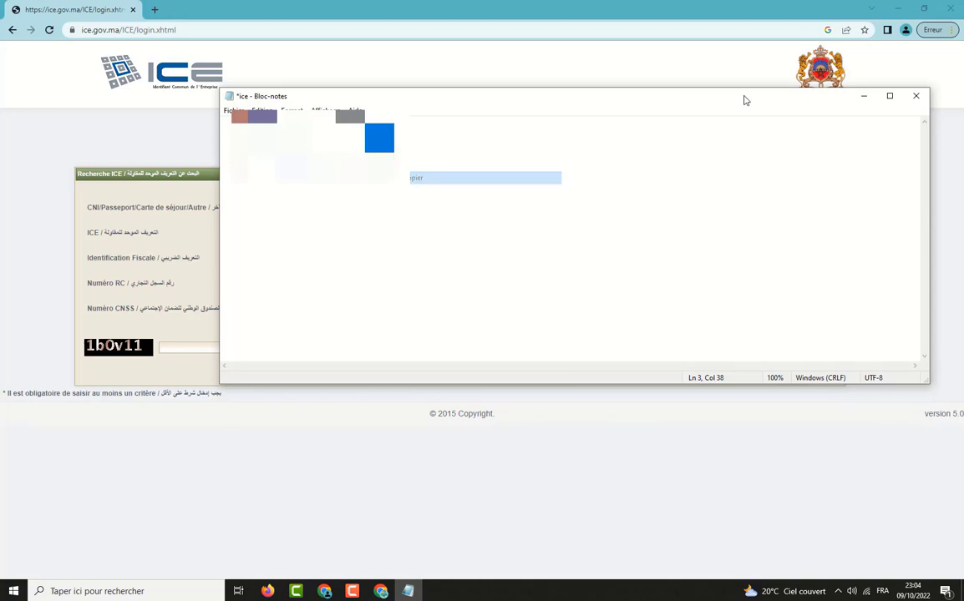
pyautogui.click(864, 96)
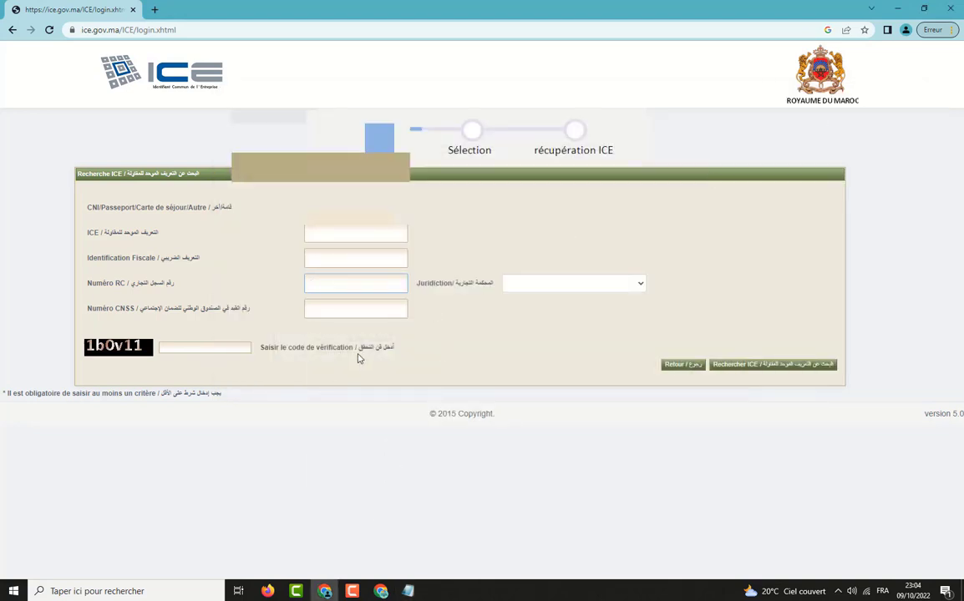
# Paste the tax number as the Identification Fiscale, enter the displayed verification code and run the ICE search.
pyautogui.rightClick(320, 253)
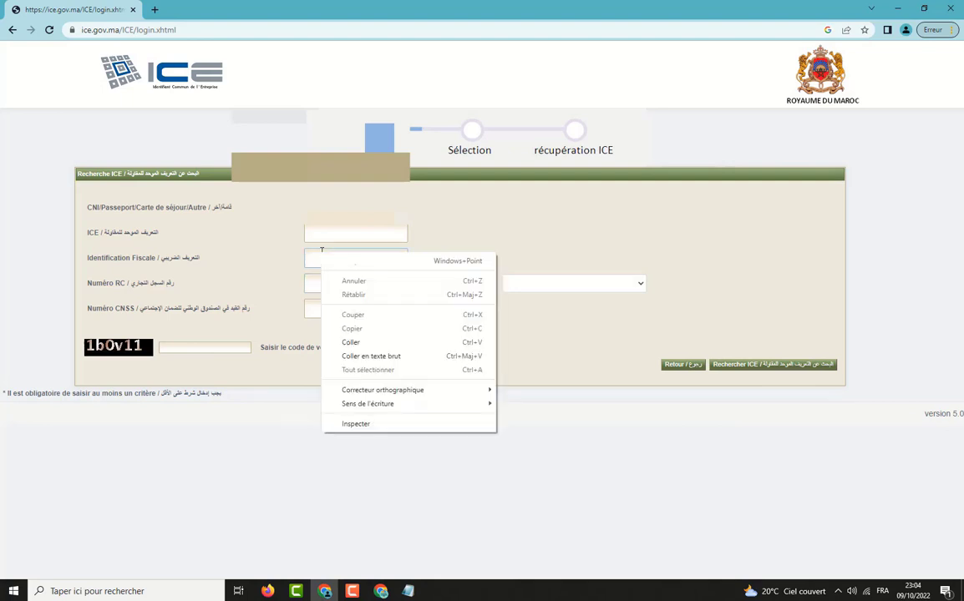
pyautogui.click(349, 342)
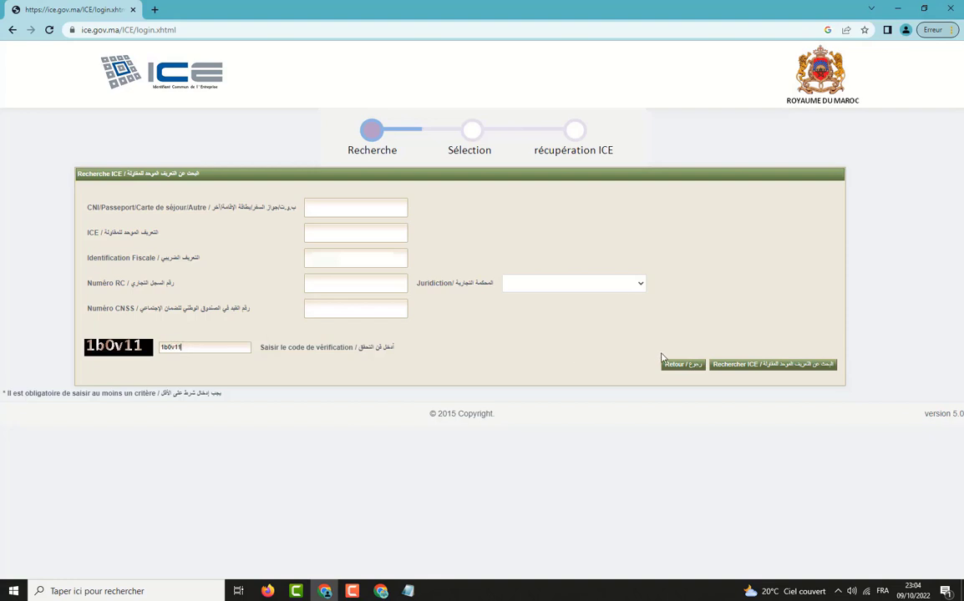
pyautogui.click(737, 367)
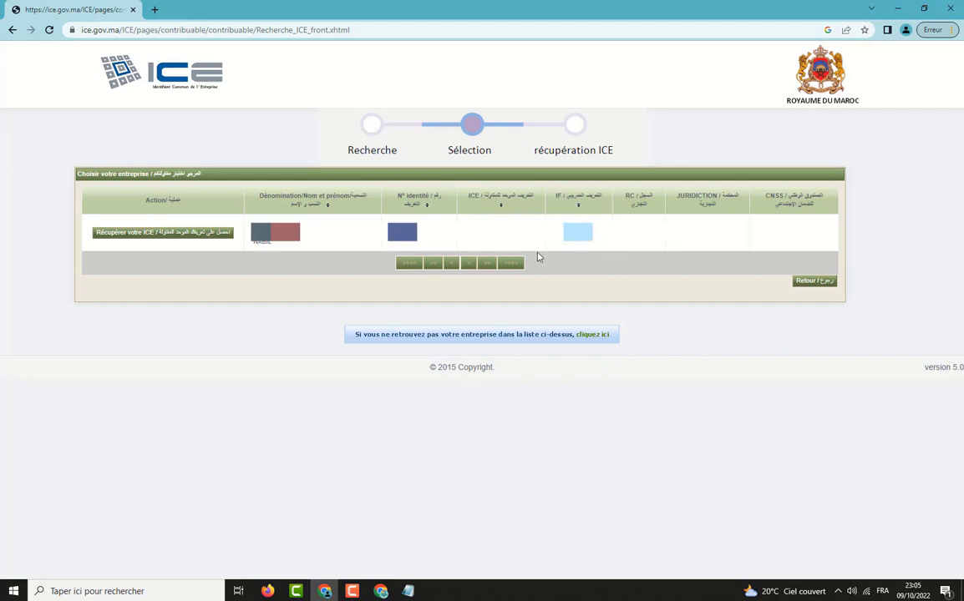
# Retrieve the listed business's ICE, downloading its ICE certificate and opening the PDF.
pyautogui.click(204, 236)
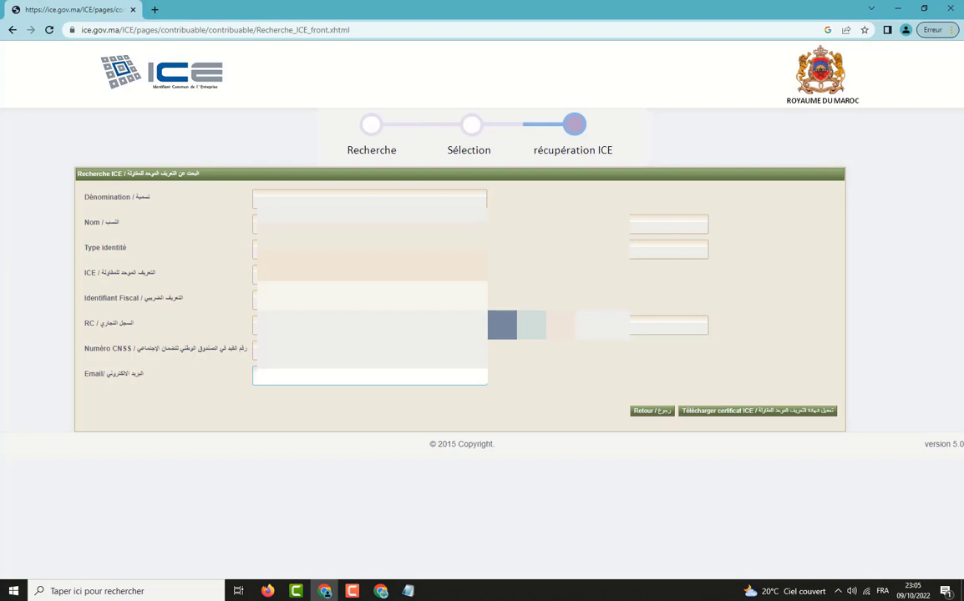
pyautogui.click(763, 421)
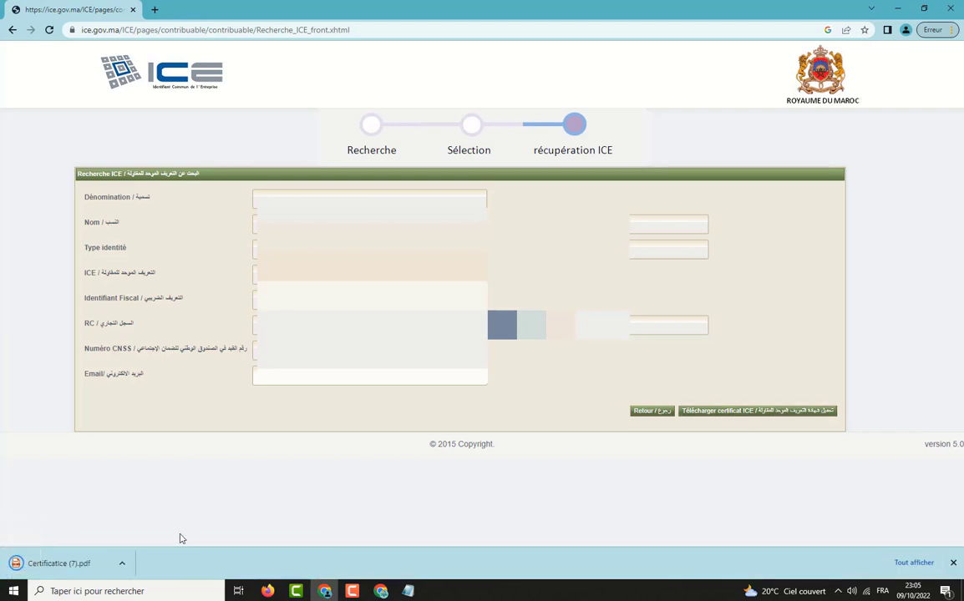
pyautogui.click(53, 570)
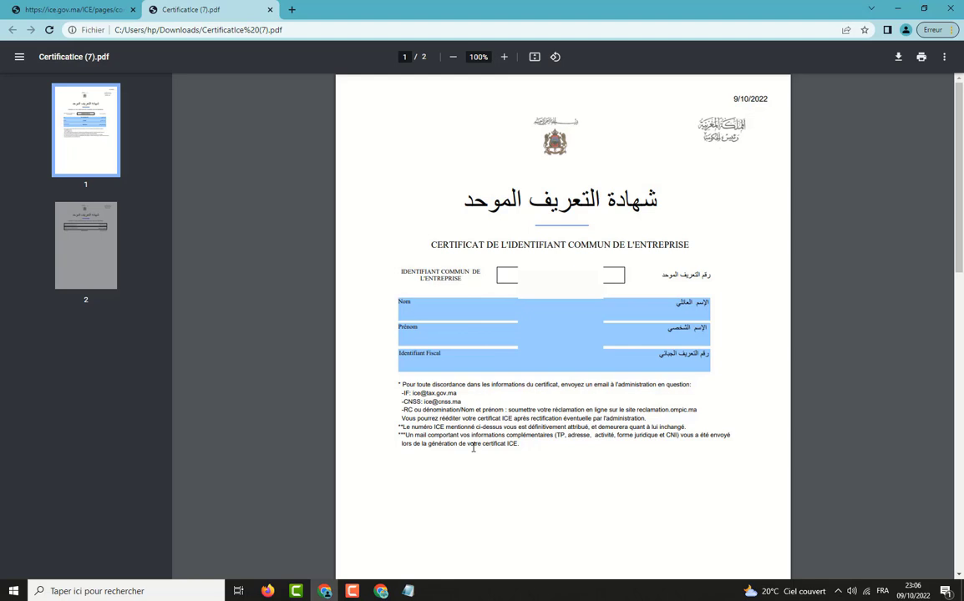
# Return to the ICE search form and copy the ICE number from the ice note in Notepad.
pyautogui.click(99, 8)
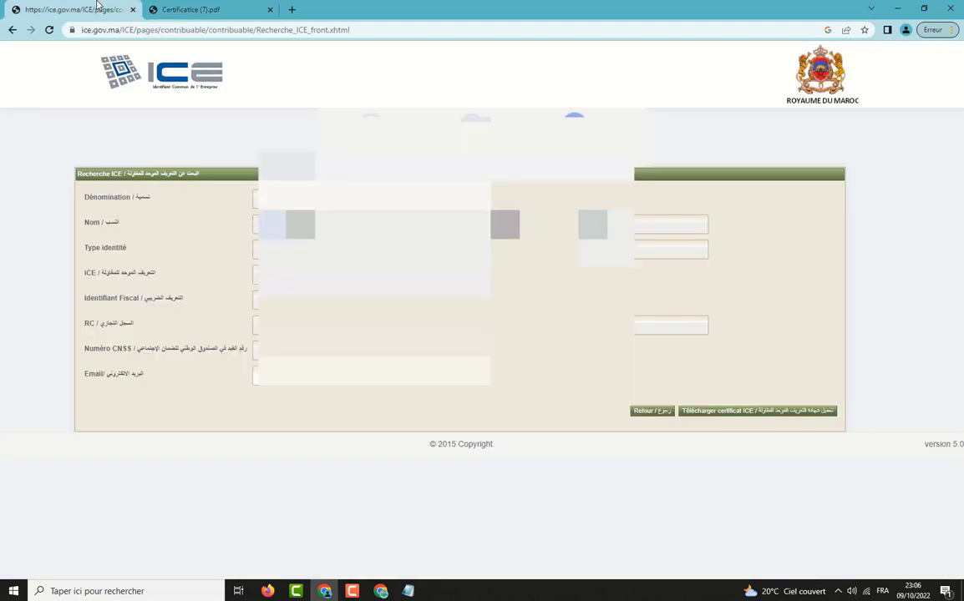
pyautogui.click(11, 30)
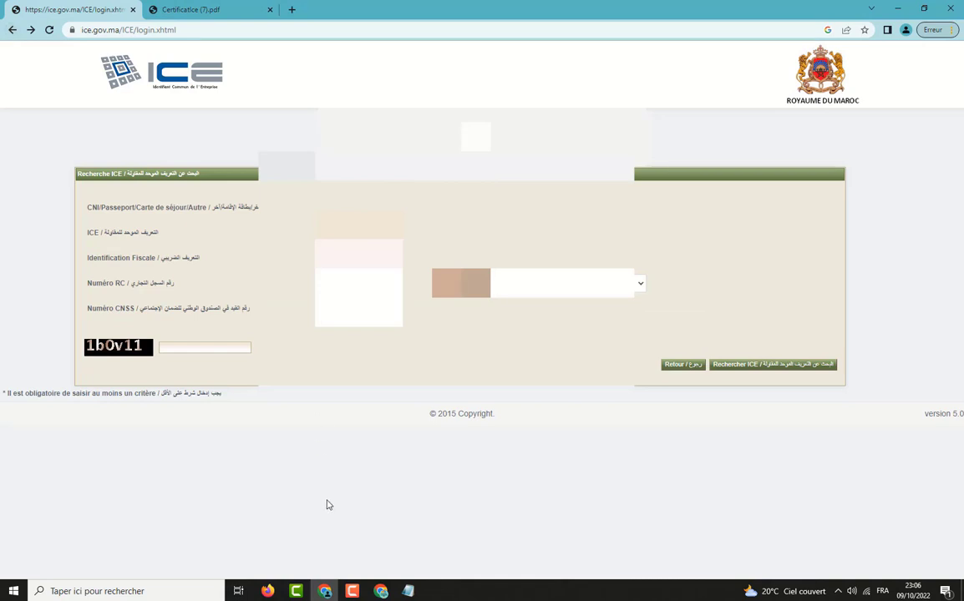
pyautogui.click(408, 591)
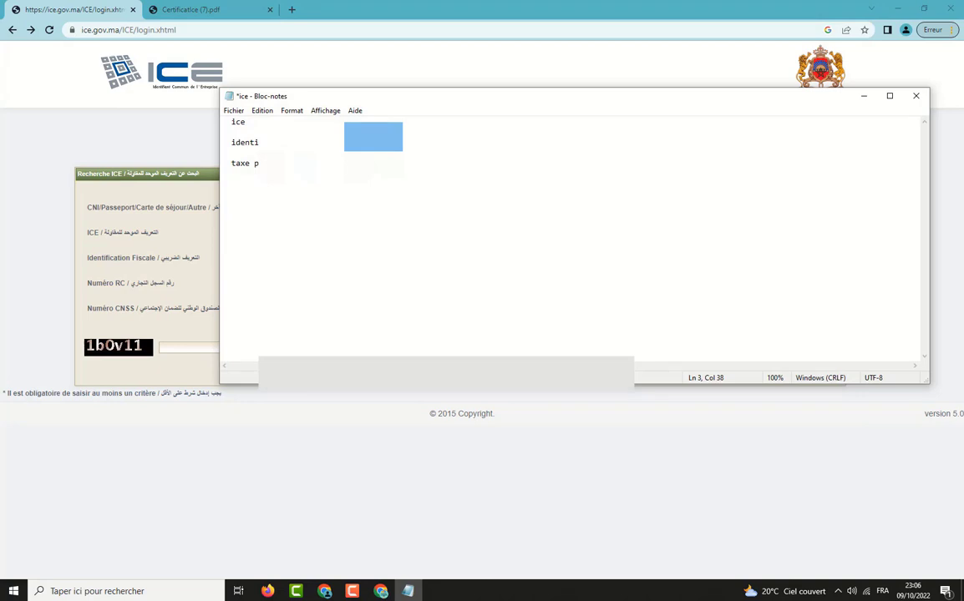
pyautogui.doubleClick(329, 121)
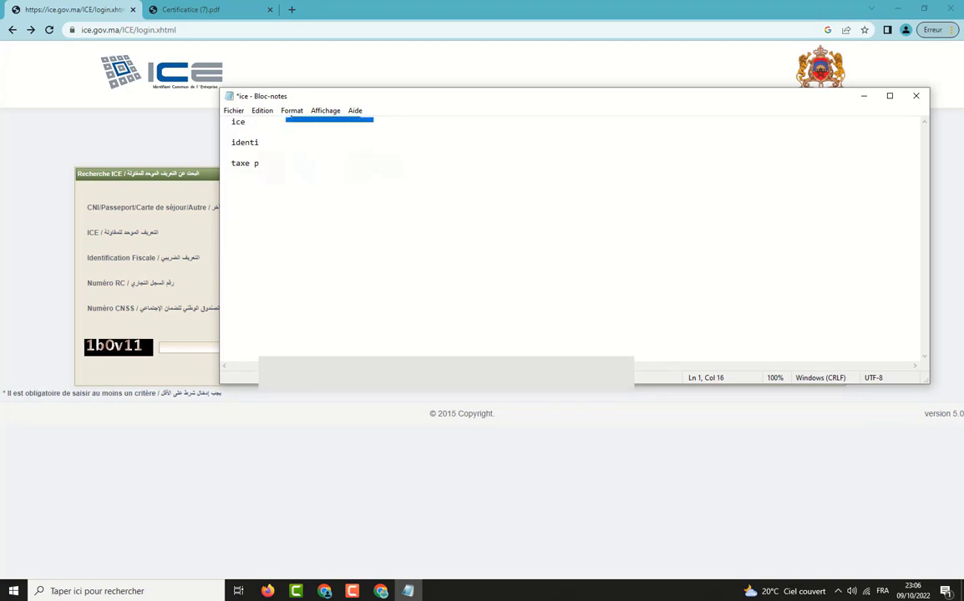
pyautogui.click(263, 110)
pyautogui.click(293, 160)
pyautogui.click(313, 479)
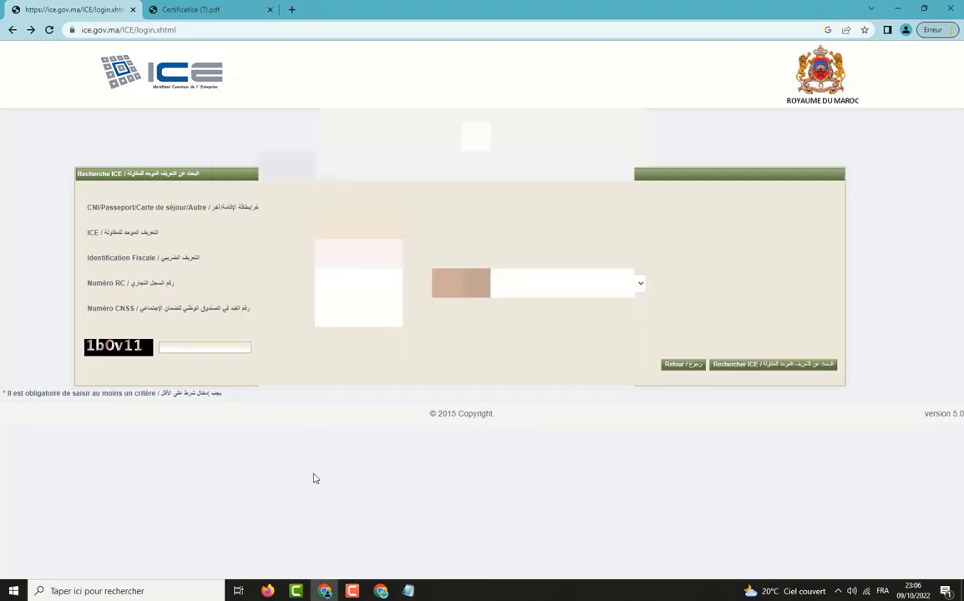
# Paste the copied number as the ICE criterion and run the ICE search.
pyautogui.click(324, 231)
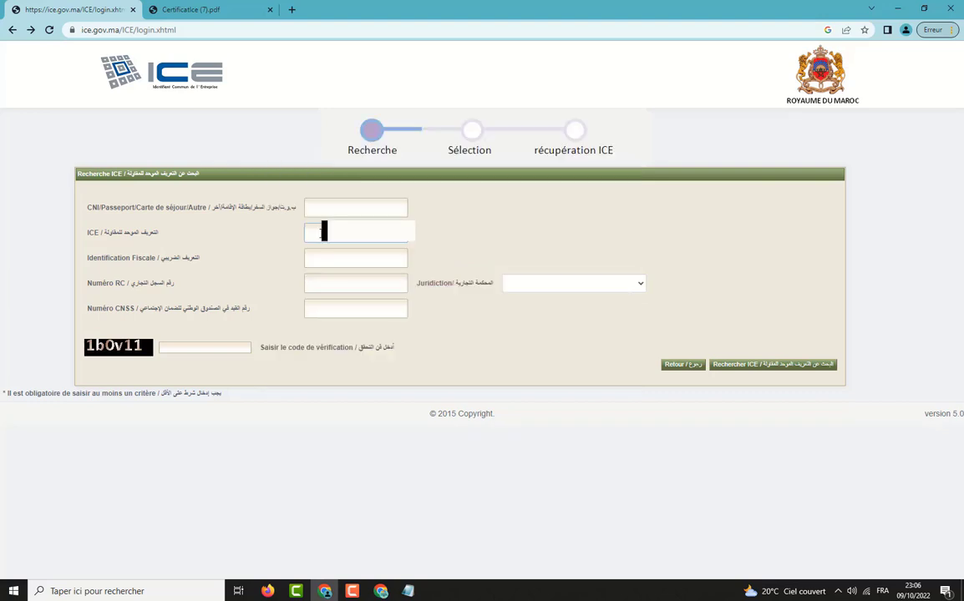
pyautogui.hotkey('ctrl', 'v')
pyautogui.click(733, 366)
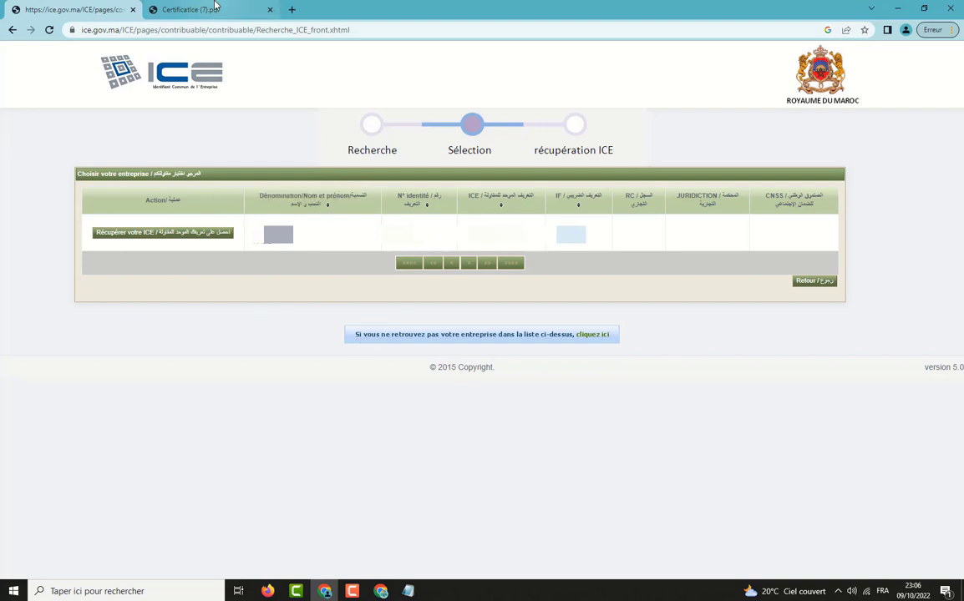
pyautogui.click(290, 9)
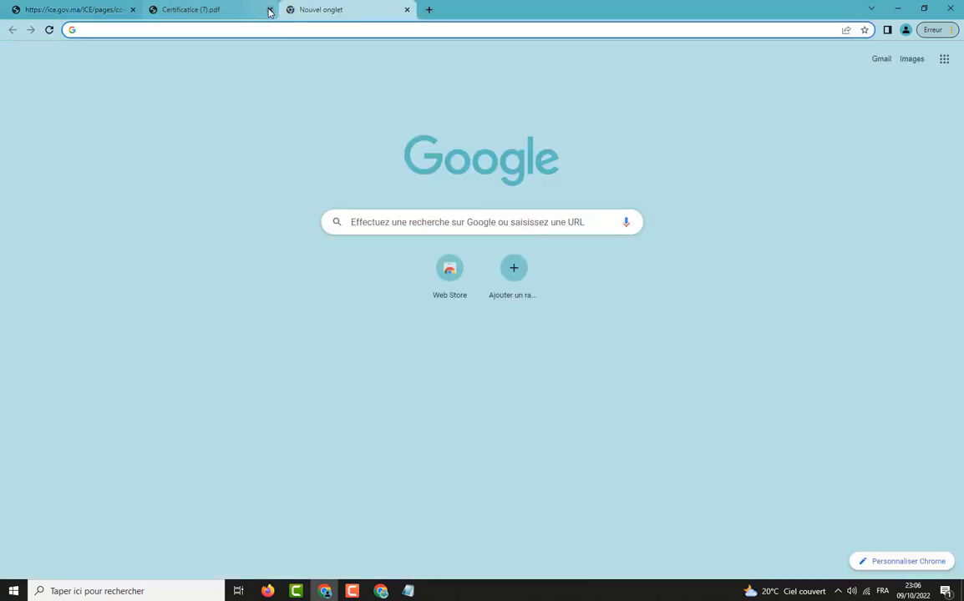
pyautogui.click(269, 10)
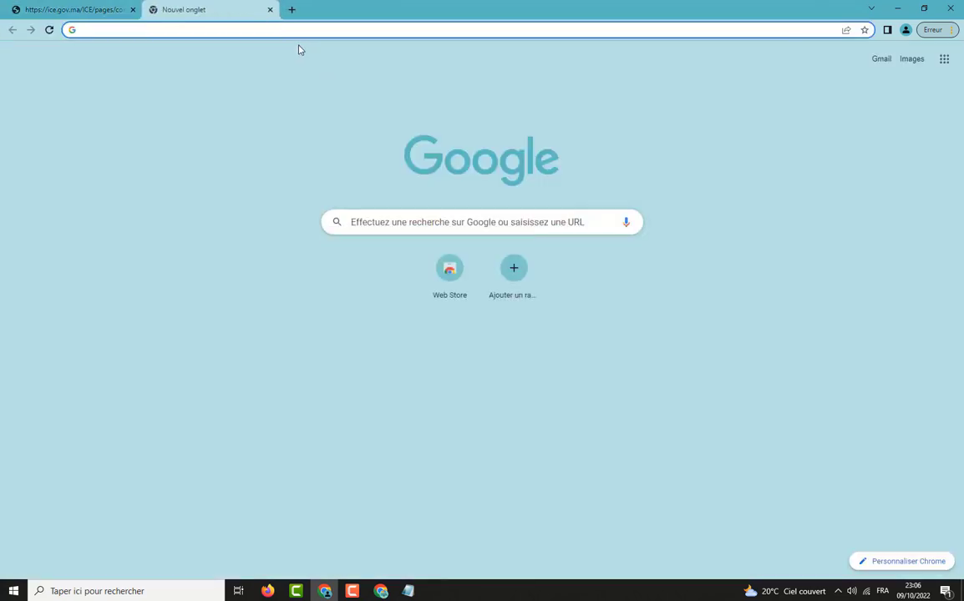
pyautogui.write('www.t')
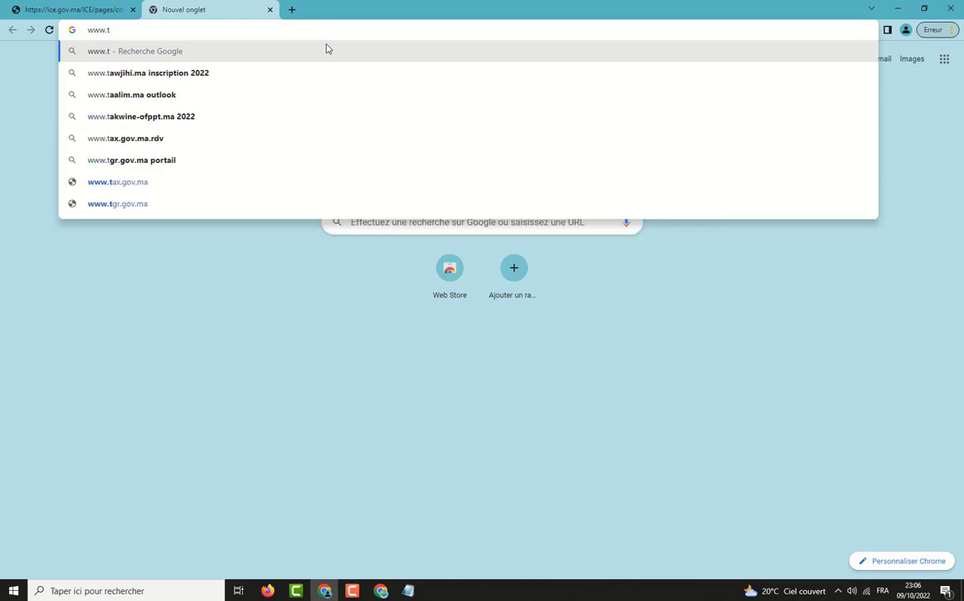
pyautogui.write('aw')
pyautogui.press('BackSpace')
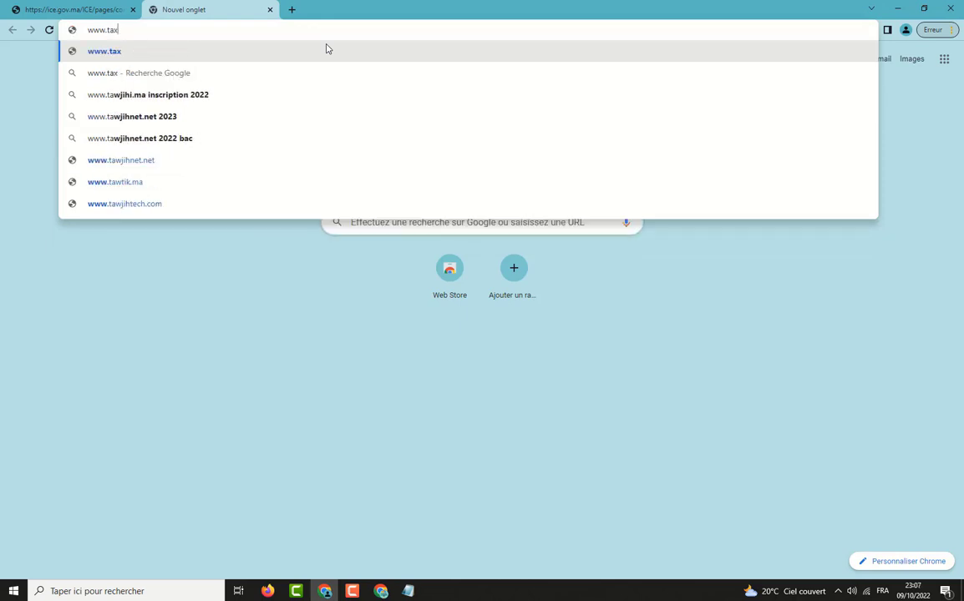
pyautogui.write('x.go')
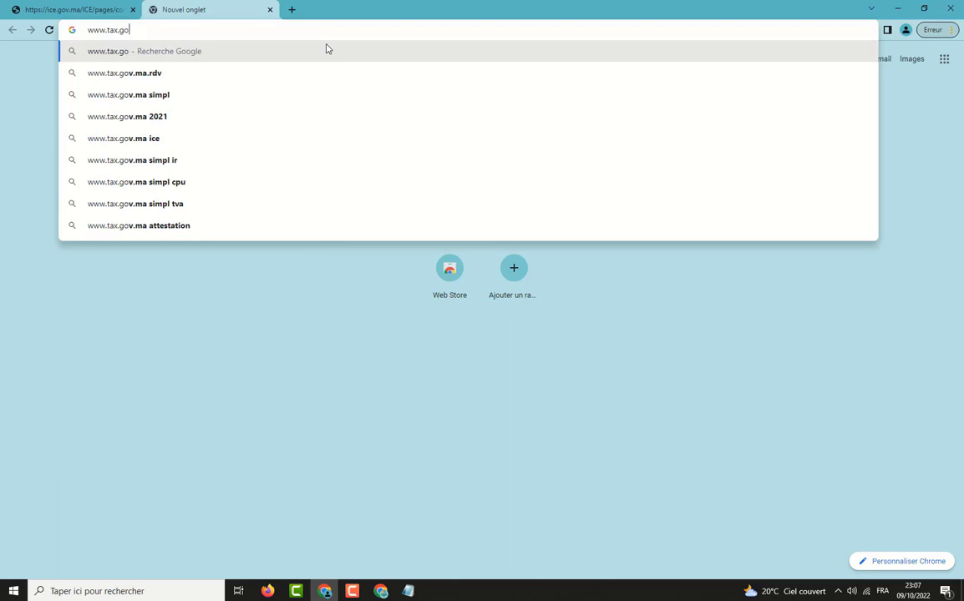
pyautogui.write('v.ma')
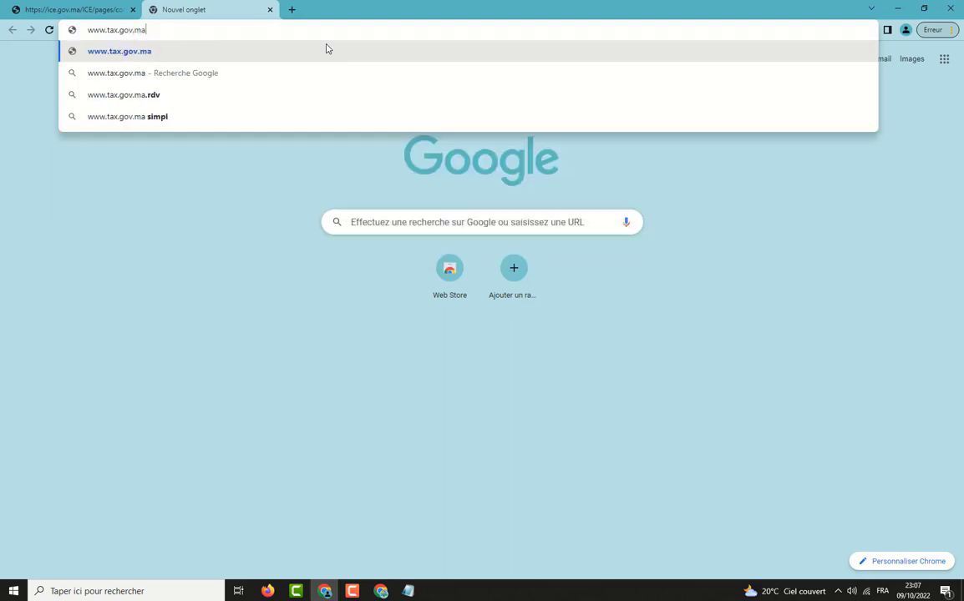
pyautogui.press('Return')
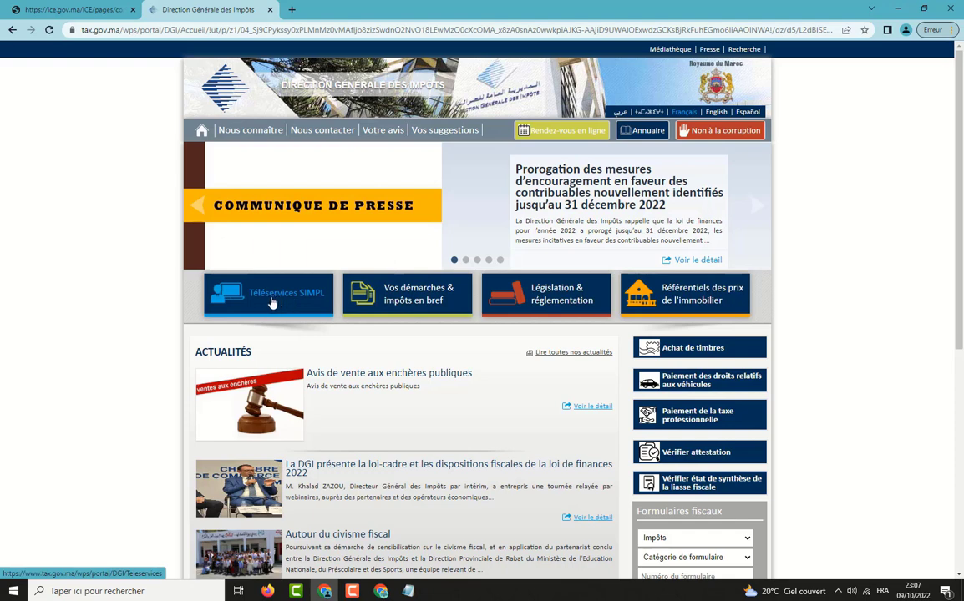
# Go to Téléservices SIMPL on the tax site and access the Simpl - Recherche Entreprise service.
pyautogui.click(281, 302)
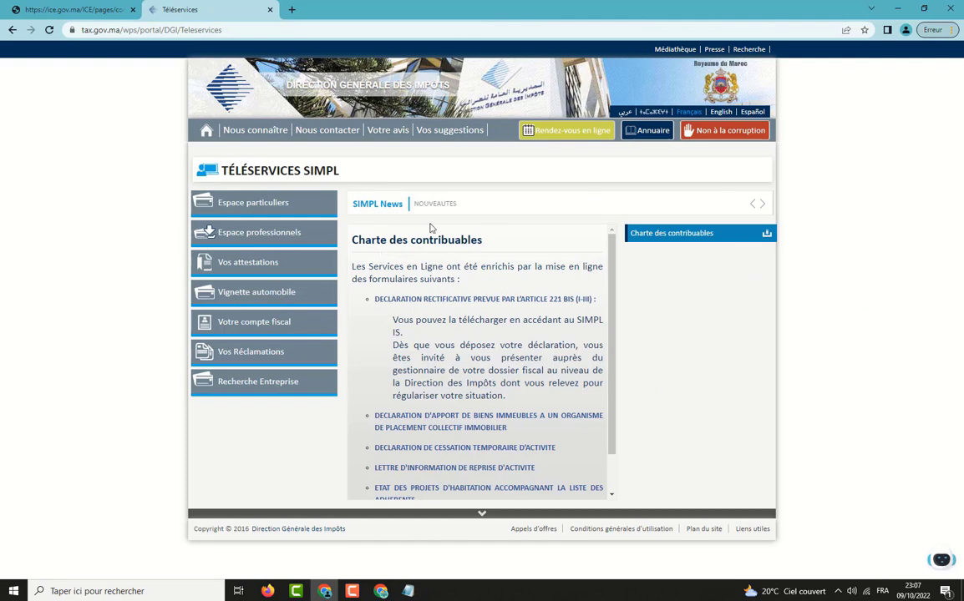
pyautogui.click(262, 386)
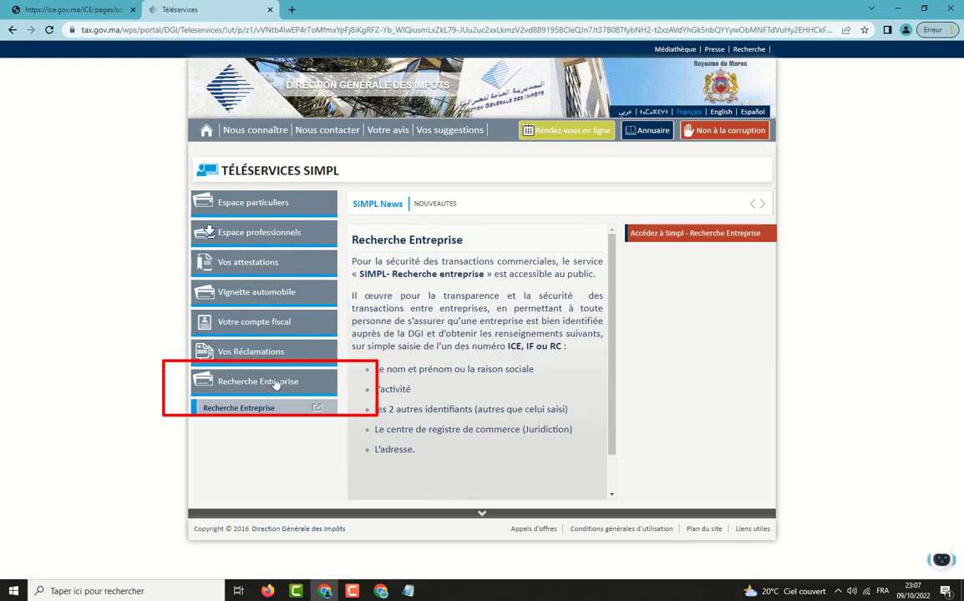
pyautogui.click(704, 235)
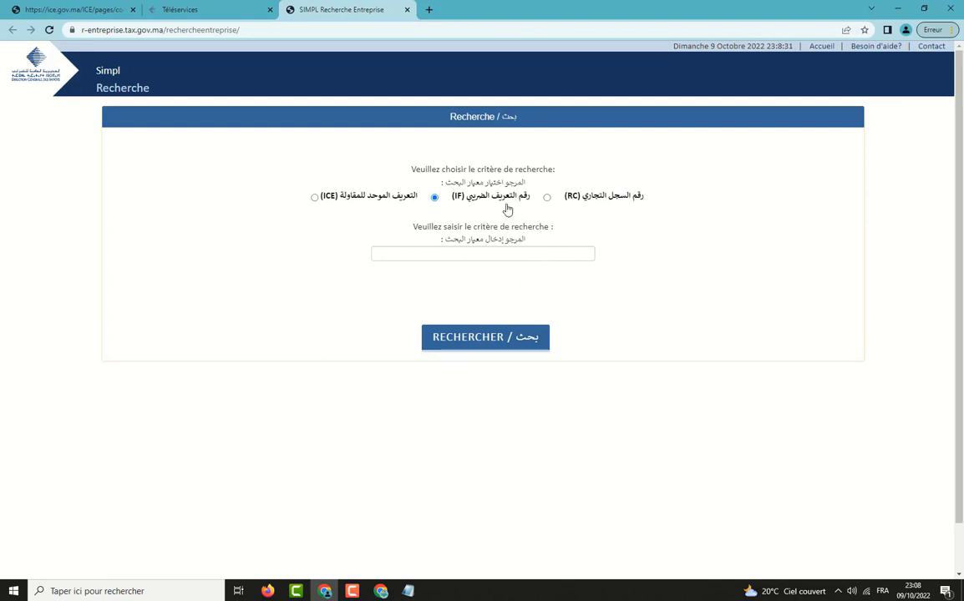
# Choose ICE as the search criterion, paste the business's ICE number and run the company search.
pyautogui.click(315, 197)
pyautogui.click(374, 254)
pyautogui.rightClick(393, 254)
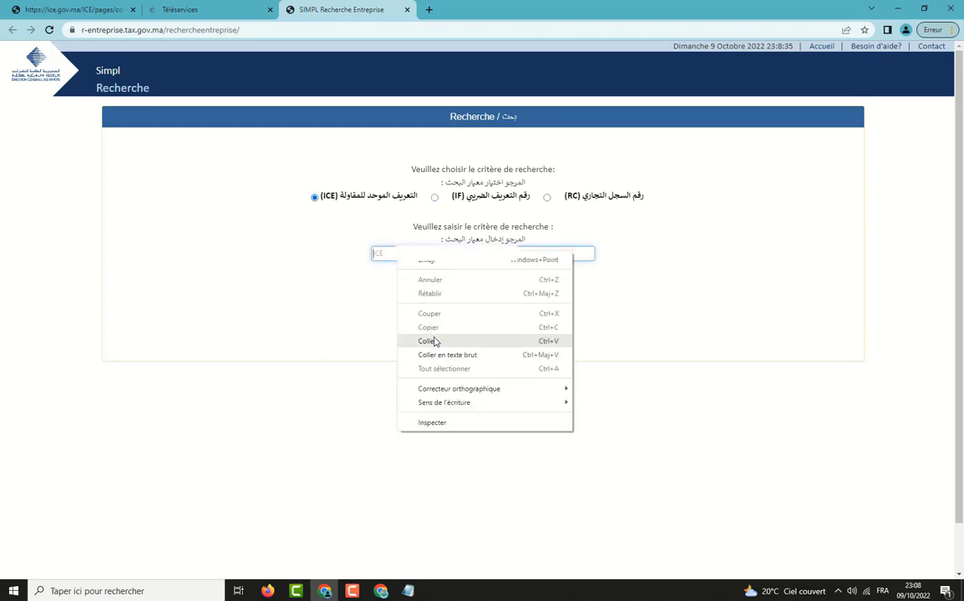
pyautogui.click(431, 339)
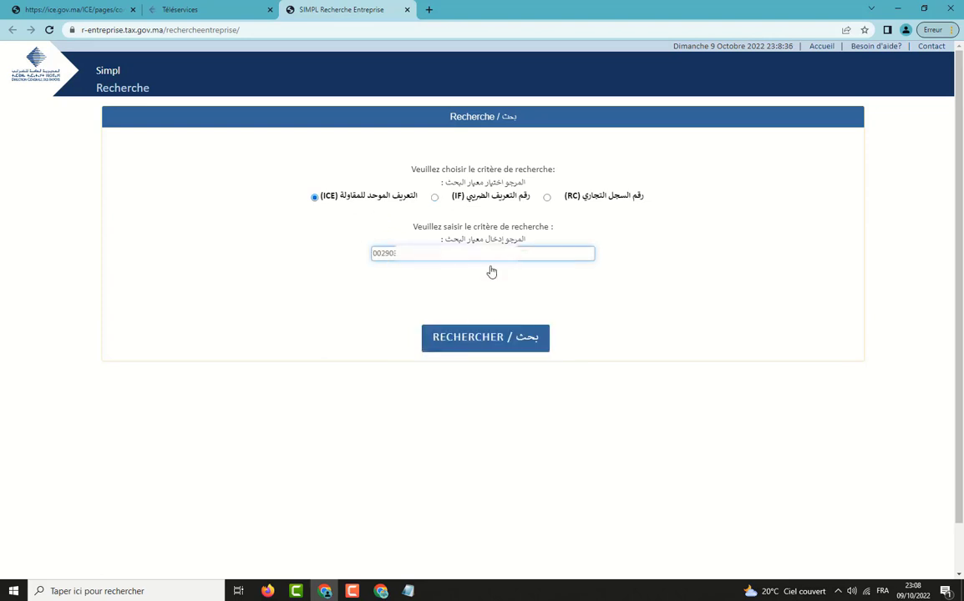
pyautogui.click(494, 348)
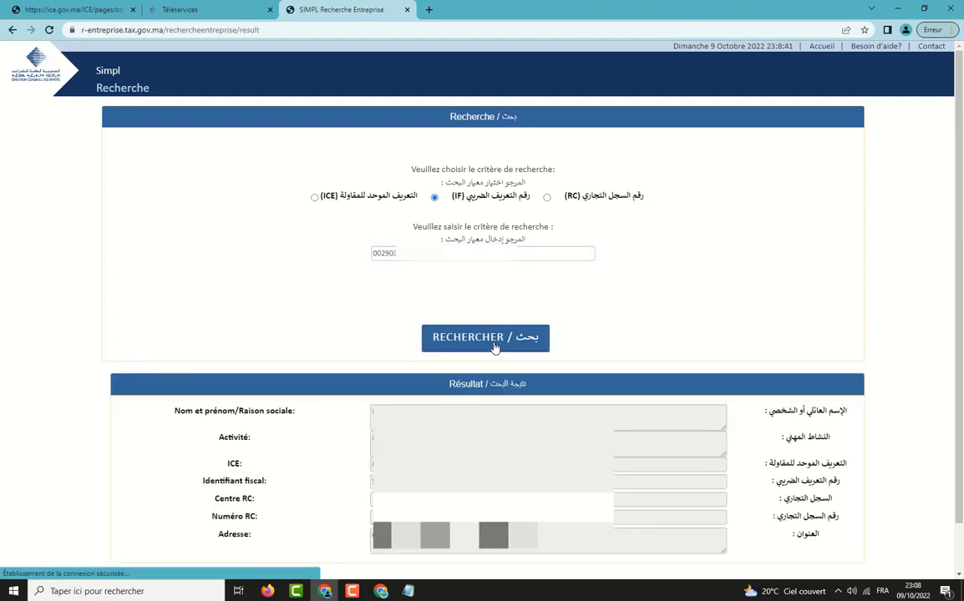
pyautogui.click(494, 348)
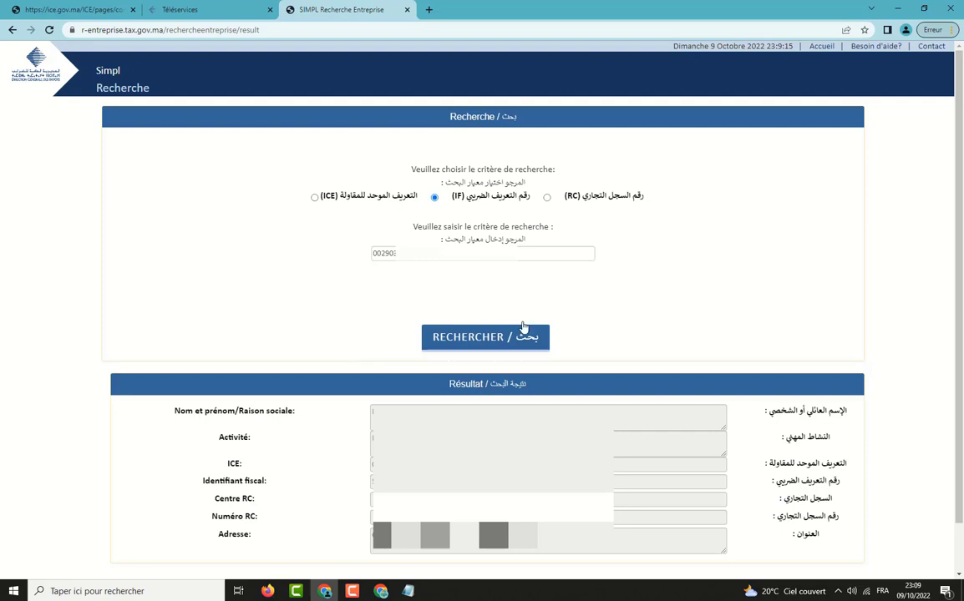
# Rerun the company search, return to the ice.gov.ma page and open CertificatIce (7).pdf from the browser's downloads.
pyautogui.click(451, 334)
pyautogui.click(76, 6)
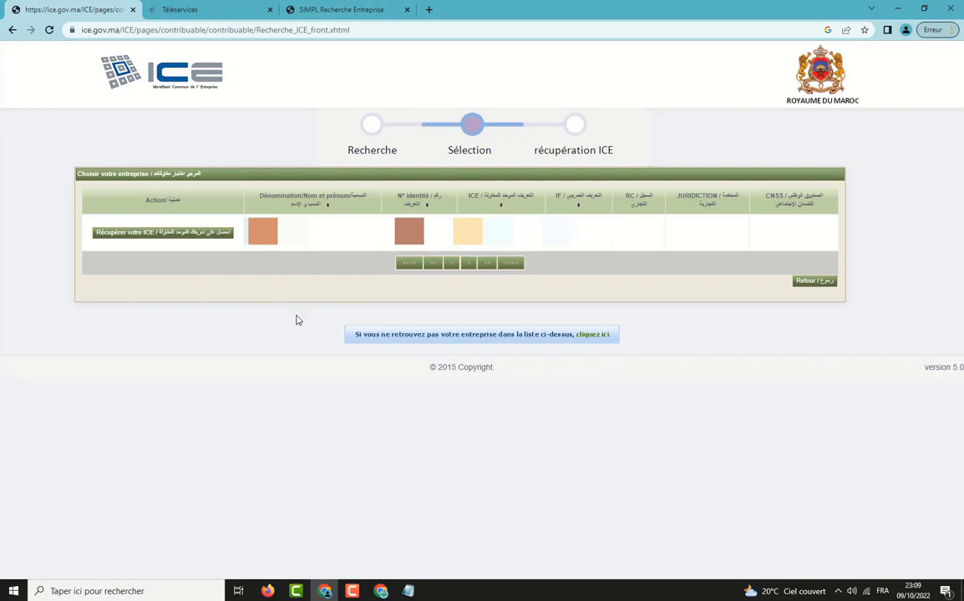
pyautogui.click(952, 30)
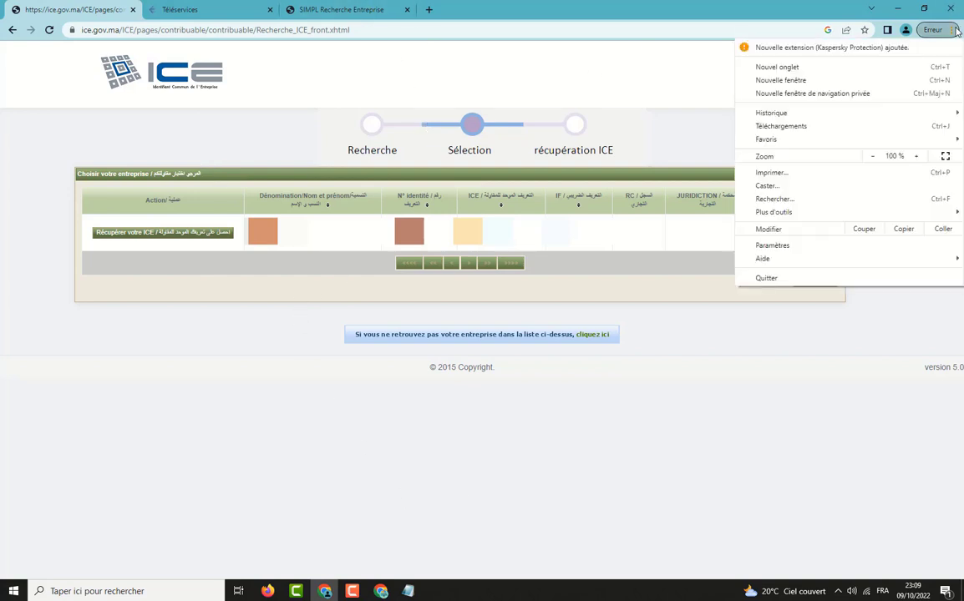
pyautogui.click(800, 125)
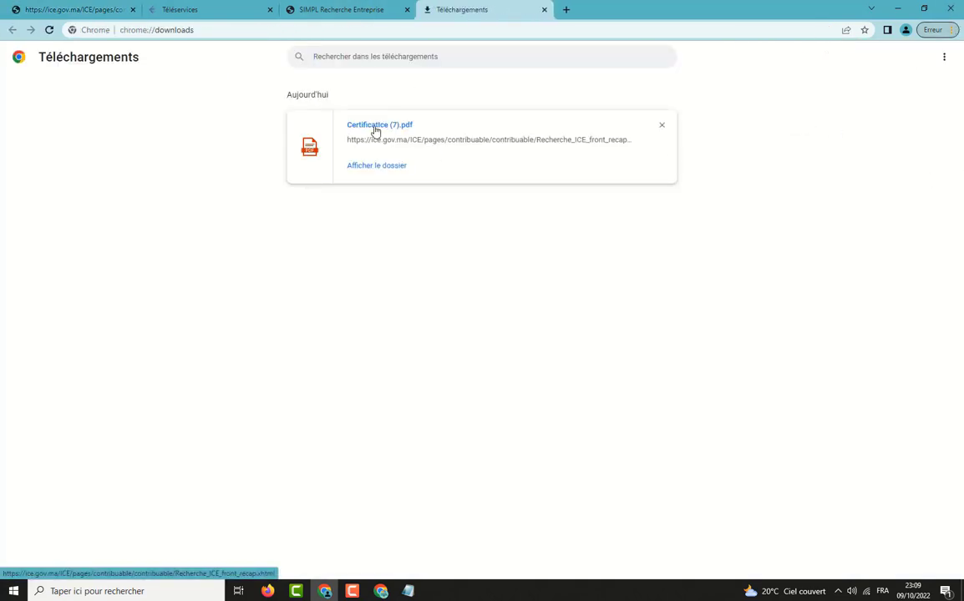
pyautogui.click(375, 126)
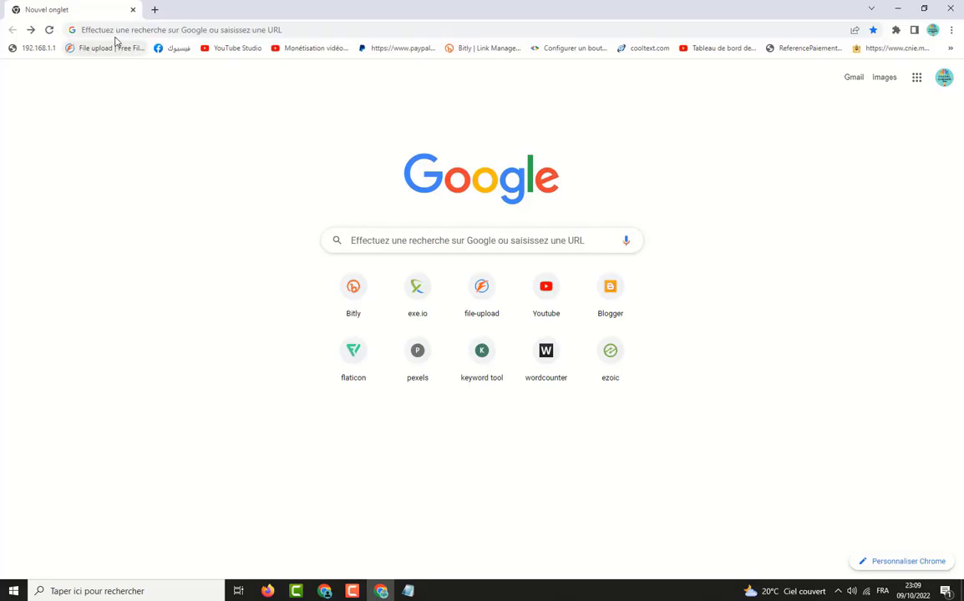
# Open the Registre National de l'Auto-Entrepreneur login page at rn.ae.gov.ma/login and log in with the saved credentials.
pyautogui.click(111, 30)
pyautogui.write('e')
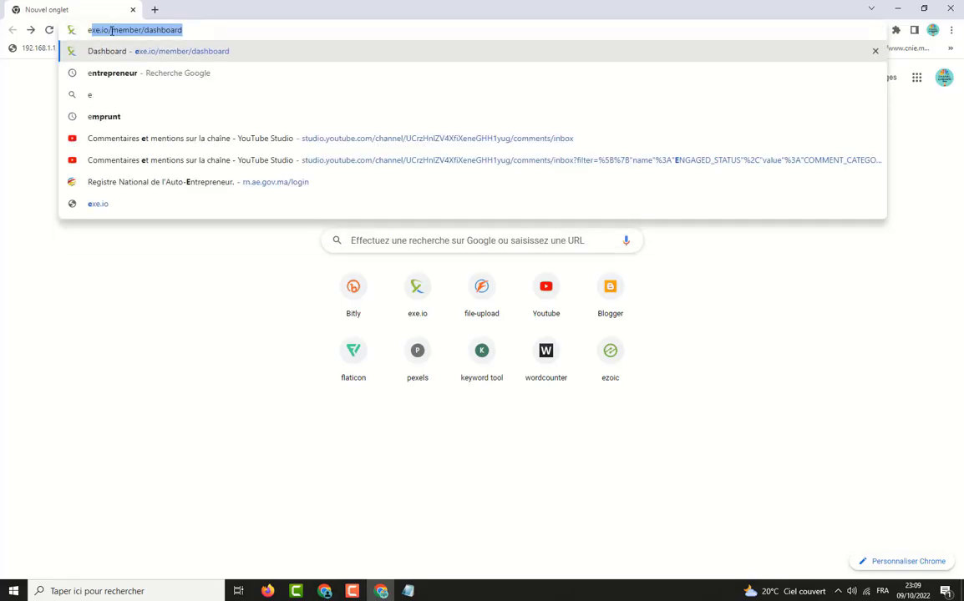
pyautogui.click(120, 184)
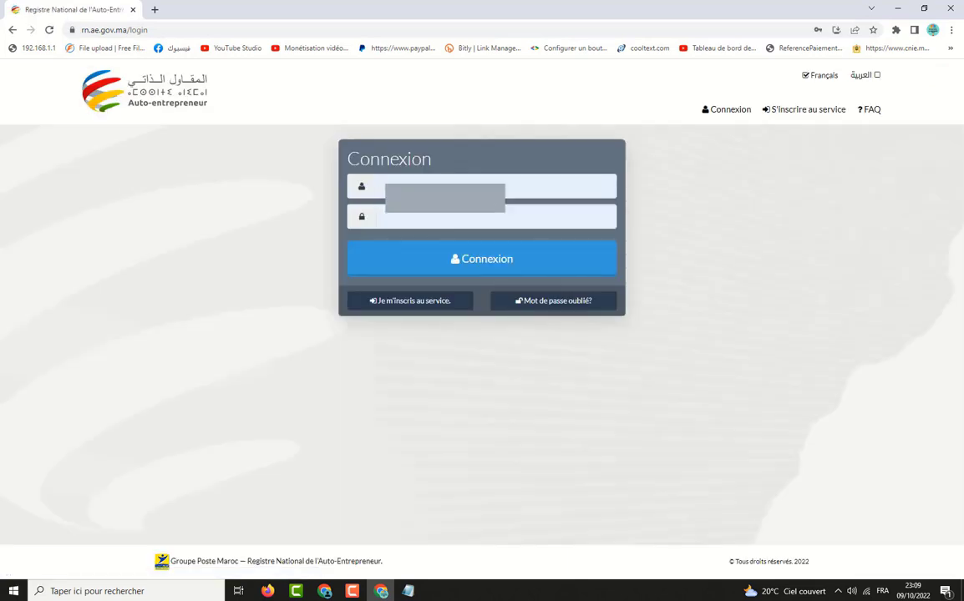
pyautogui.click(452, 266)
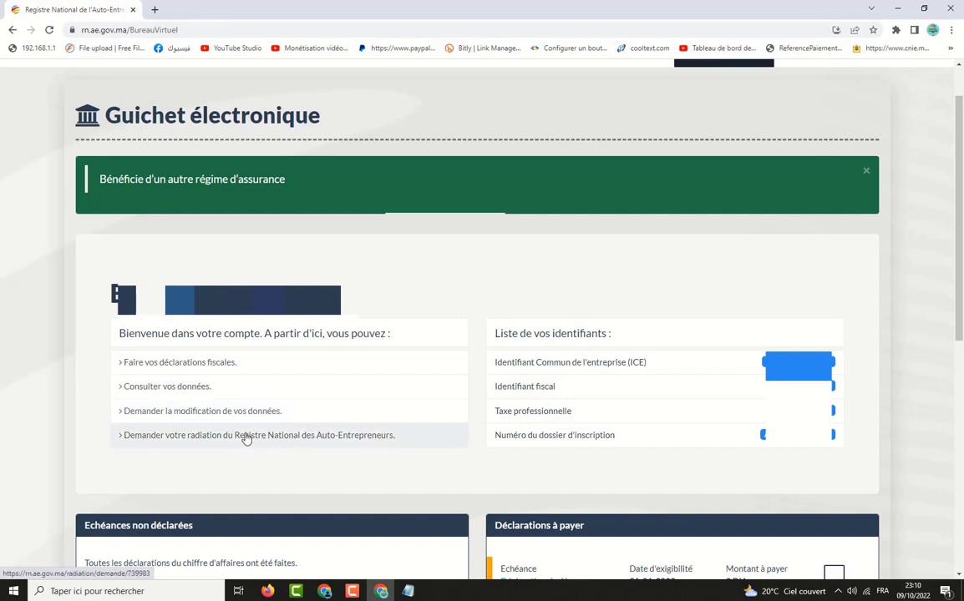
# Consult the identifiers (Les identifiants) in the account's data, and download and open the Attestation d'inscription PDF.
pyautogui.click(194, 389)
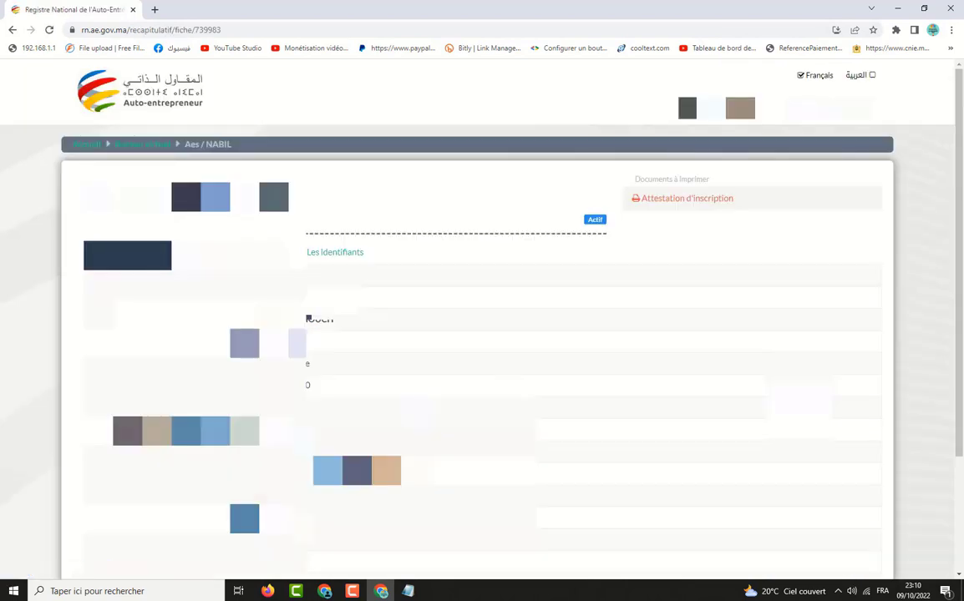
pyautogui.click(328, 256)
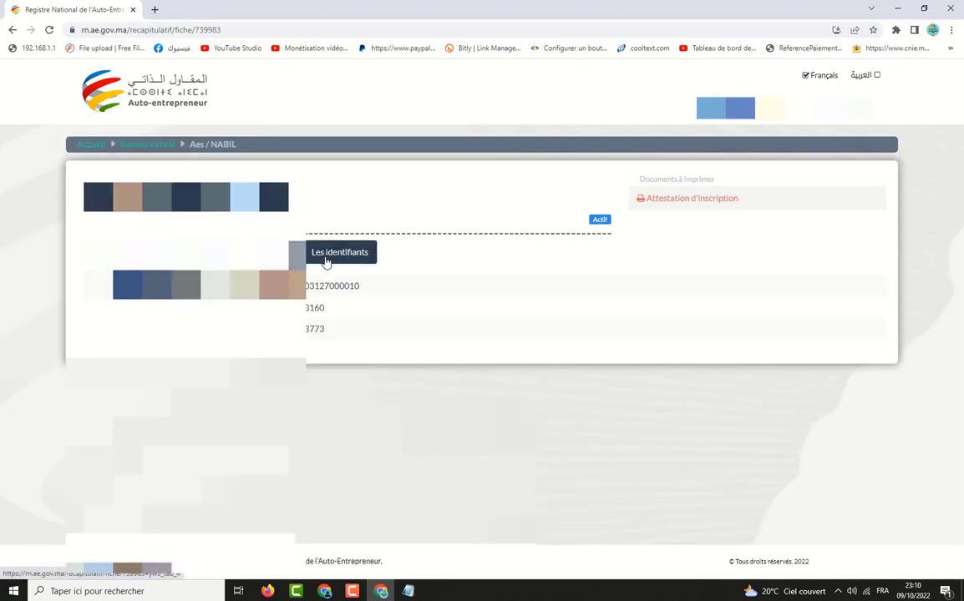
pyautogui.click(707, 208)
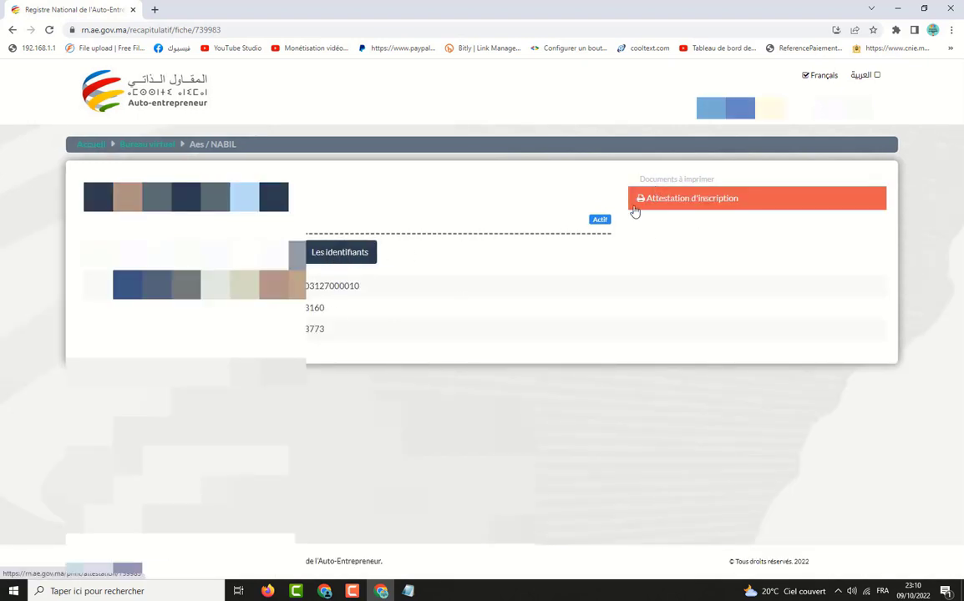
pyautogui.click(708, 204)
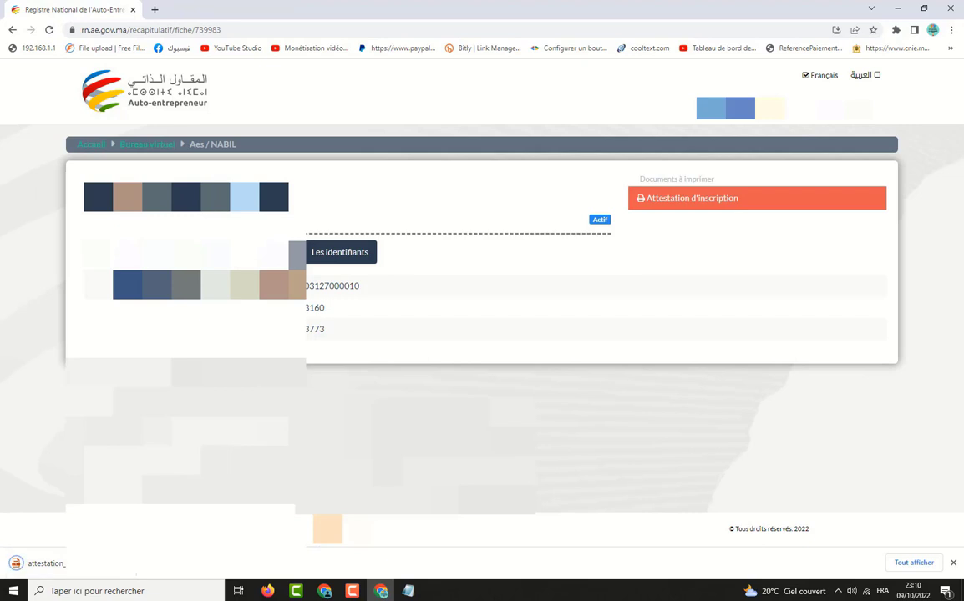
pyautogui.click(41, 564)
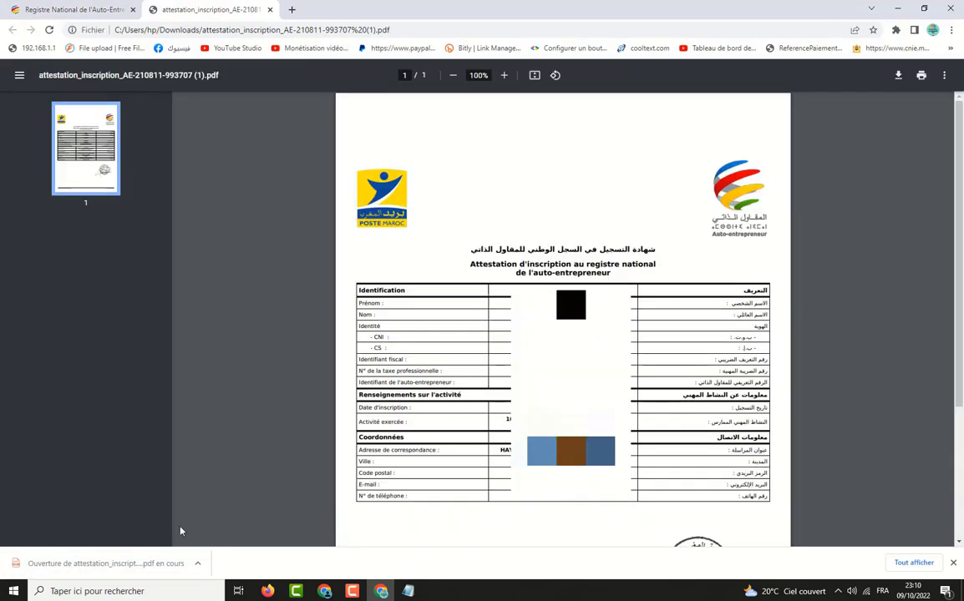